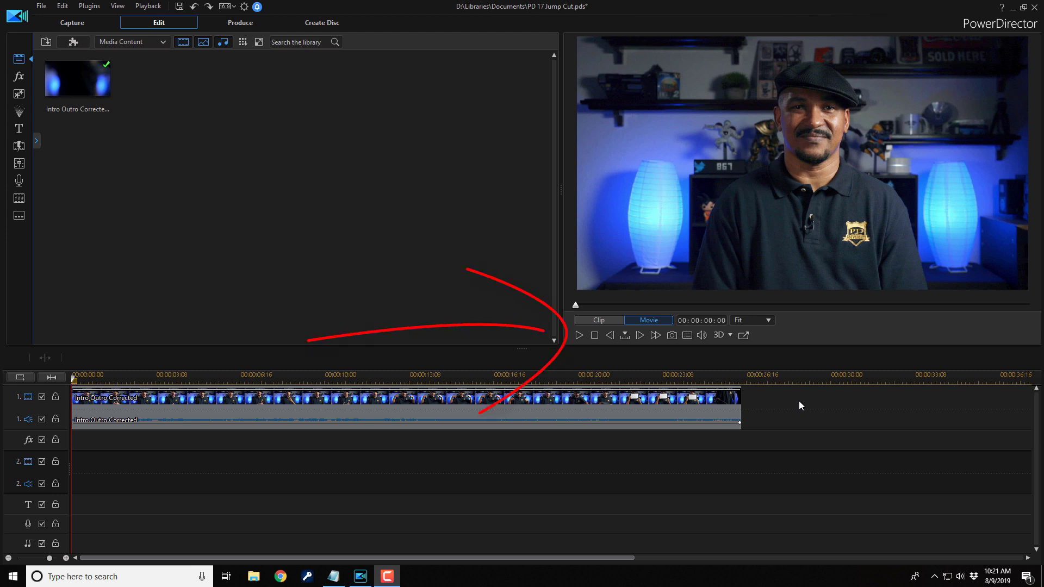
Preview the clip, jumping between 00:00:09:19 and 00:00:07:21, and stop at 00:00:13:22
{"action": "left_click", "coordinate": [580, 336]}
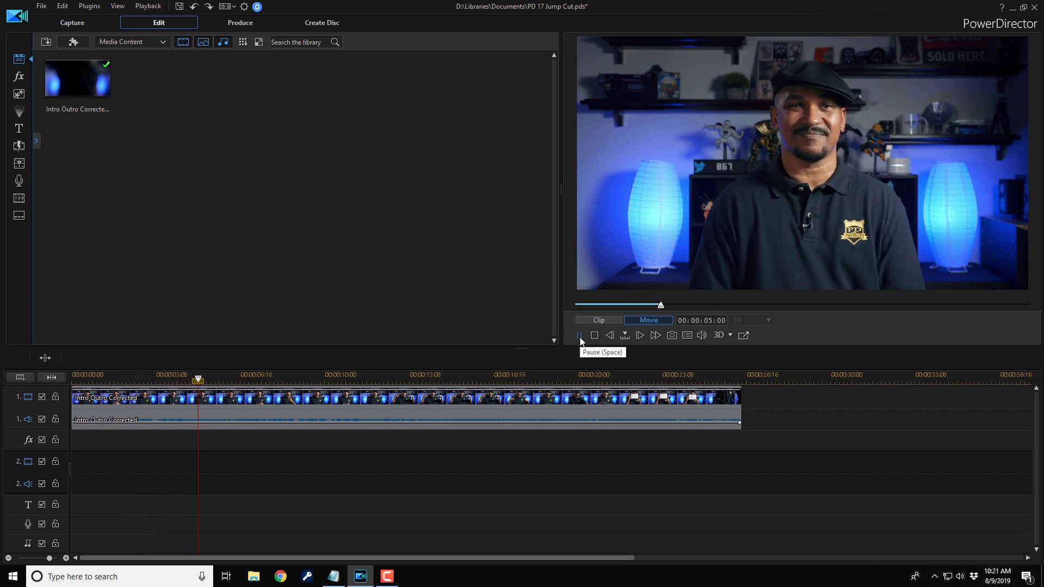
{"action": "left_click", "coordinate": [580, 336]}
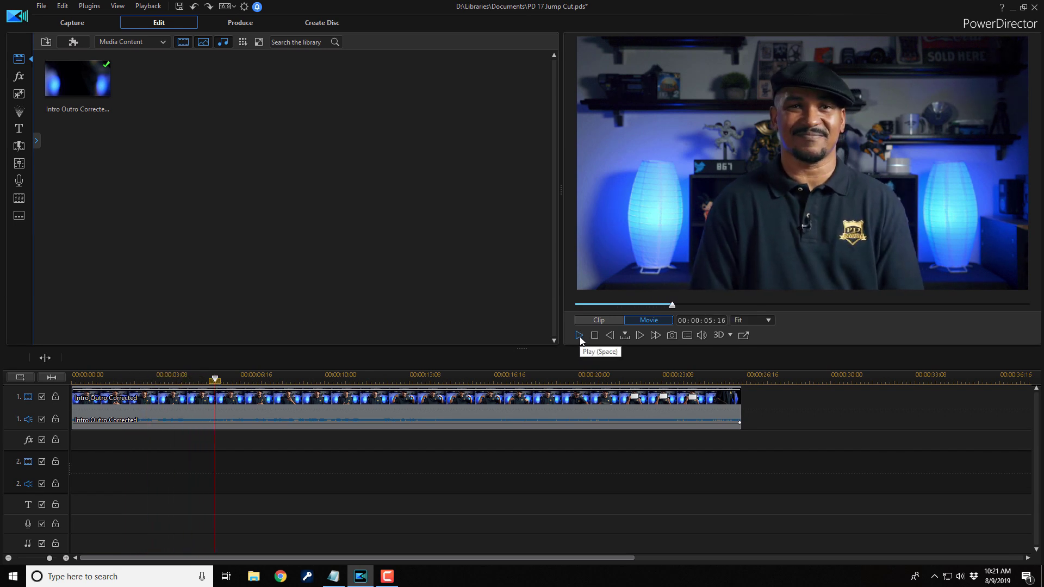
{"action": "left_click", "coordinate": [319, 379]}
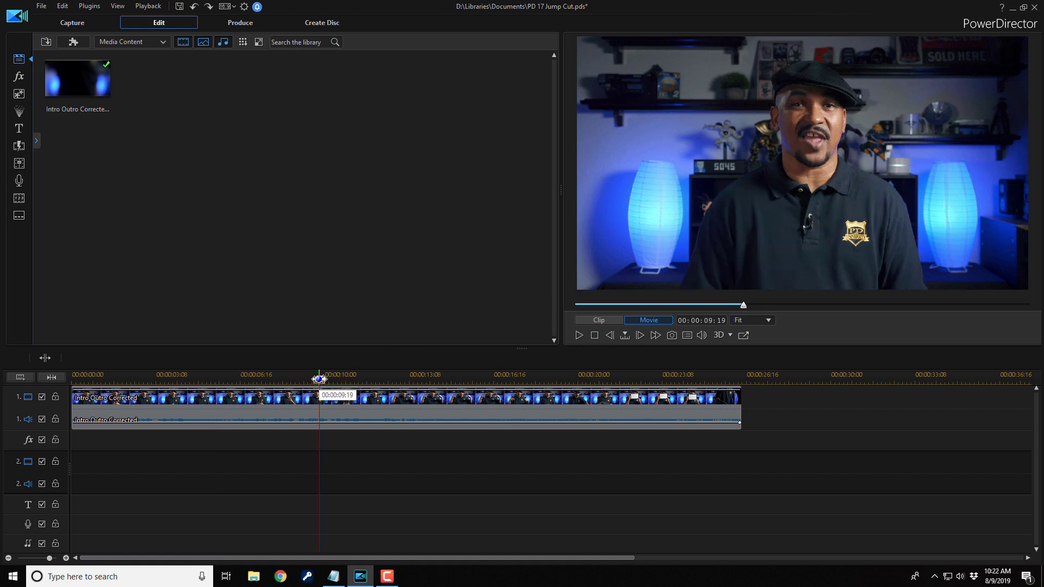
{"action": "left_click_drag", "start_coordinate": [319, 379], "coordinate": [295, 379]}
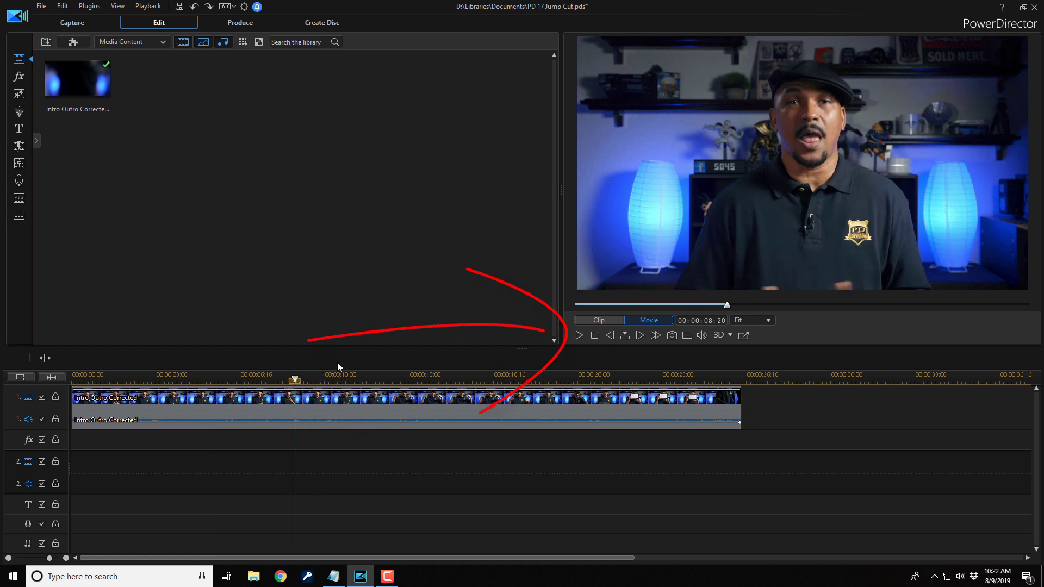
{"action": "left_click", "coordinate": [271, 374]}
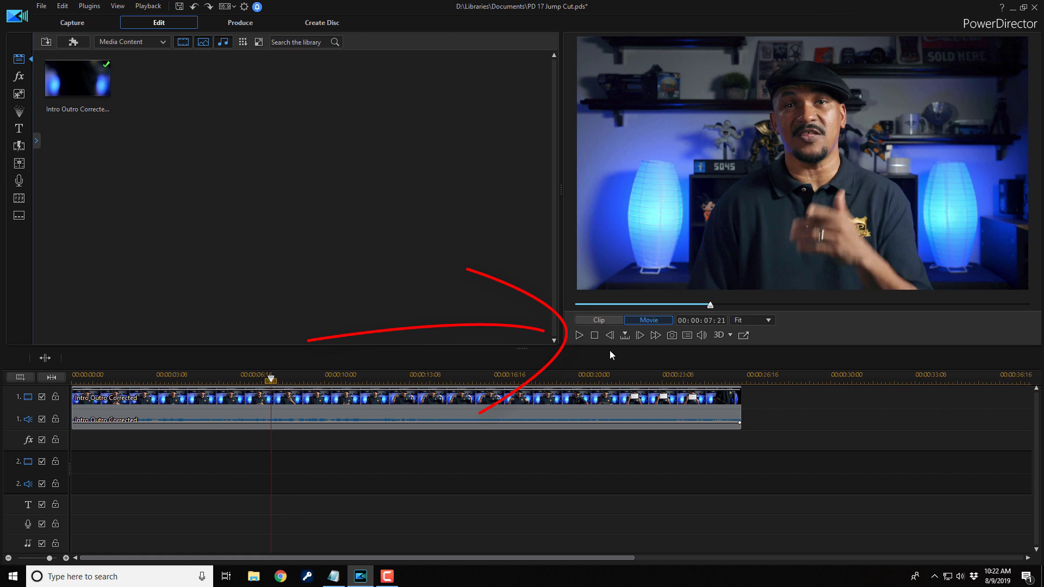
{"action": "left_click", "coordinate": [579, 336]}
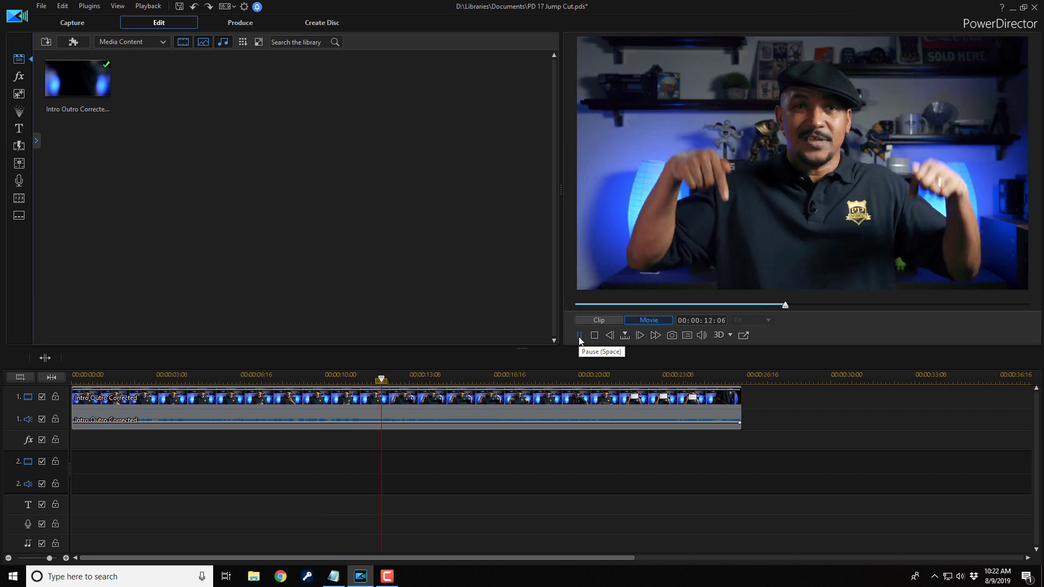
{"action": "left_click", "coordinate": [579, 336]}
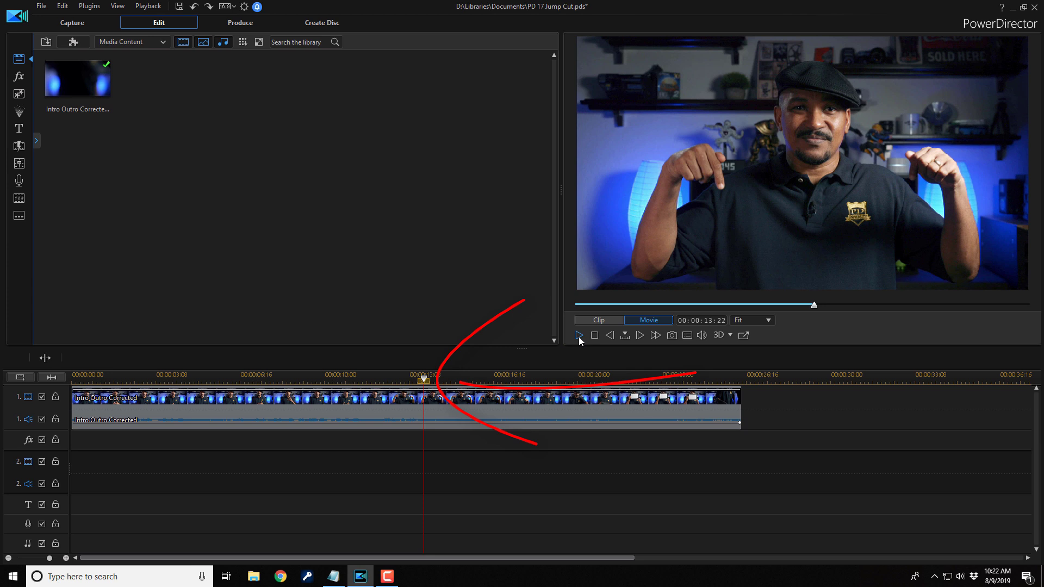
Preview the opening seconds from 00:00:01:11 and step forward frame by frame toward 00:00:02:11
{"action": "left_click_drag", "start_coordinate": [422, 387], "coordinate": [116, 419]}
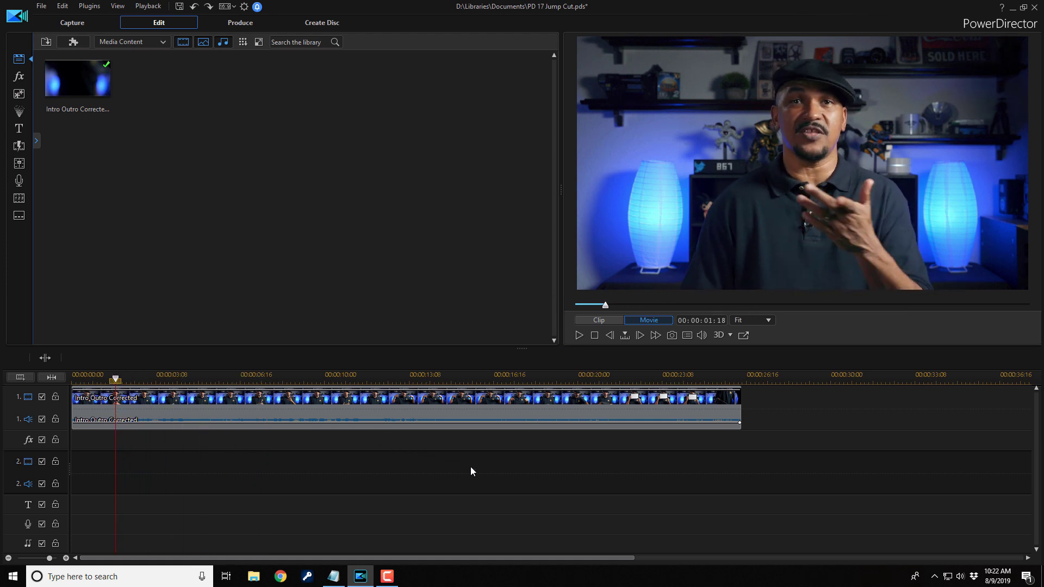
{"action": "key", "text": "space"}
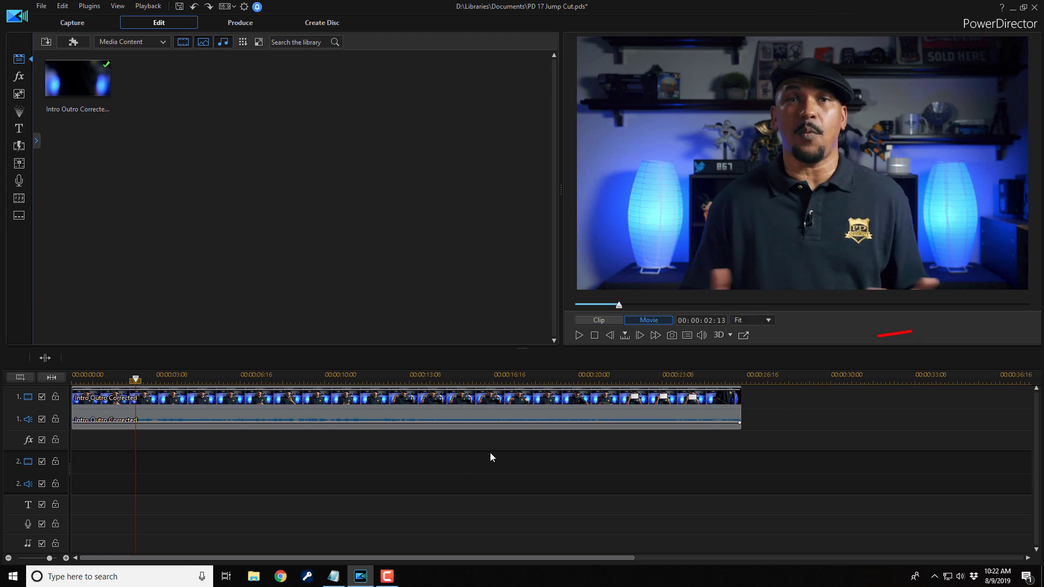
{"action": "left_click_drag", "start_coordinate": [135, 378], "coordinate": [108, 377]}
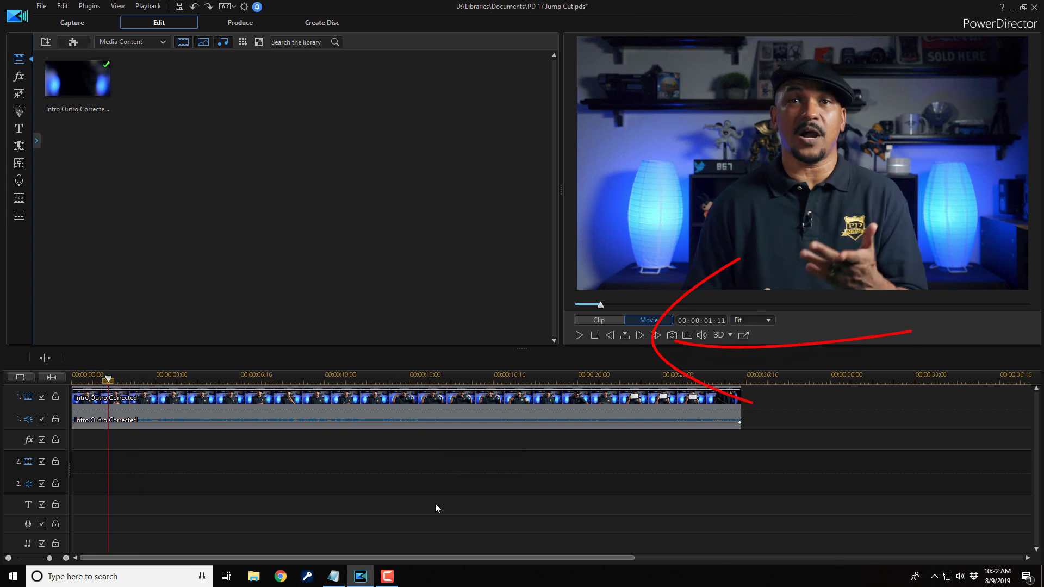
{"action": "key", "text": "space"}
{"action": "key", "text": "space"}
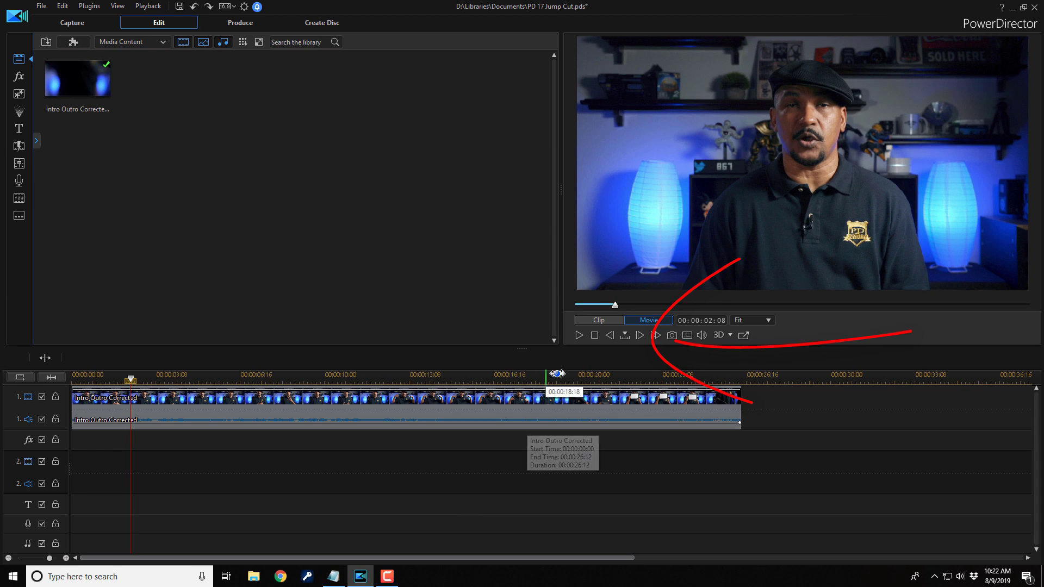
{"action": "left_click", "coordinate": [639, 336]}
{"action": "left_click", "coordinate": [639, 336]}
{"action": "left_click", "coordinate": [639, 336]}
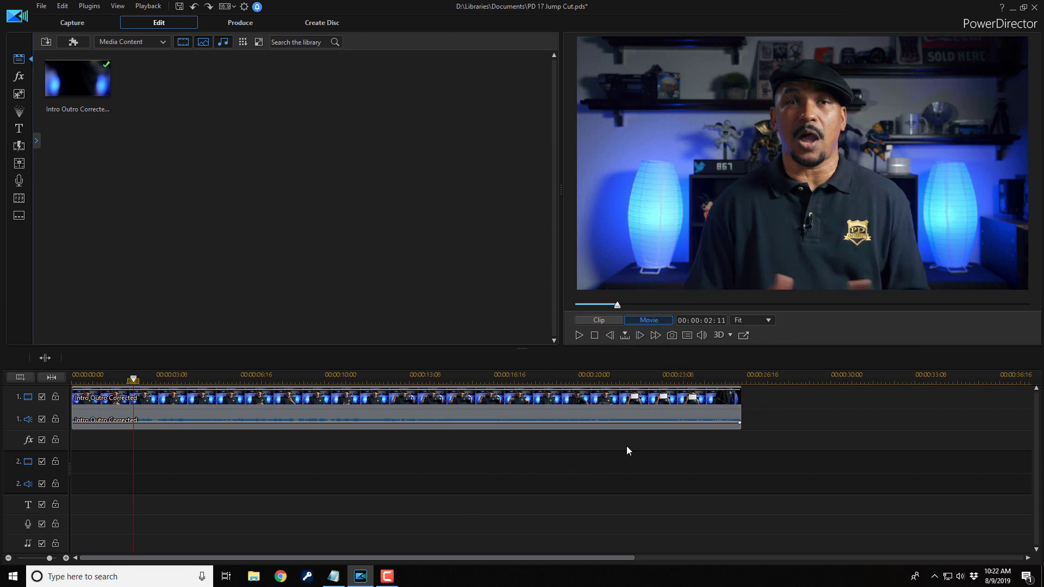
{"action": "key", "text": "space"}
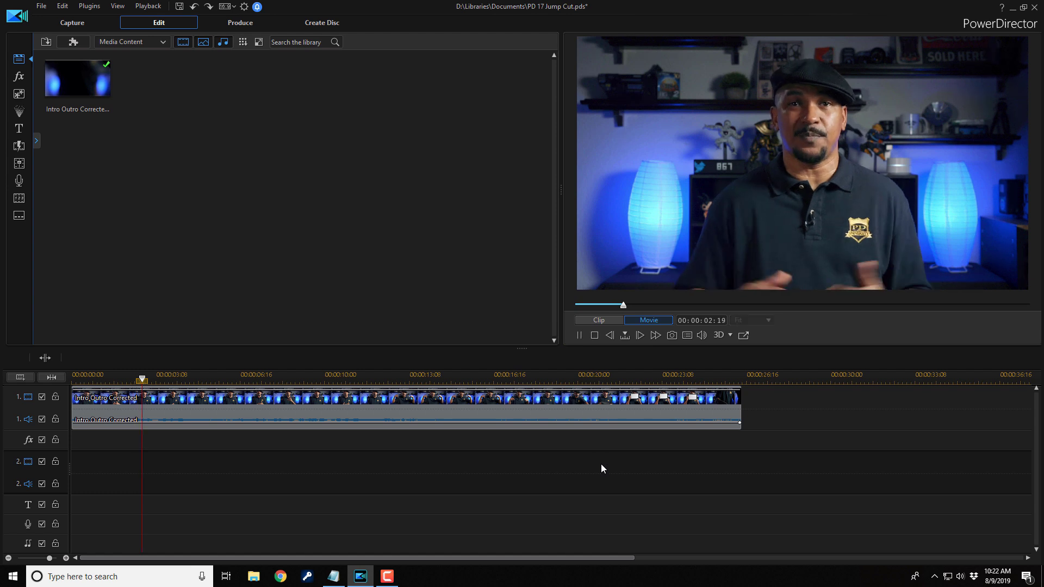
{"action": "key", "text": "space"}
Step back frame by frame to park the playhead at 00:00:02:11
{"action": "left_click", "coordinate": [608, 338]}
{"action": "left_click", "coordinate": [608, 338]}
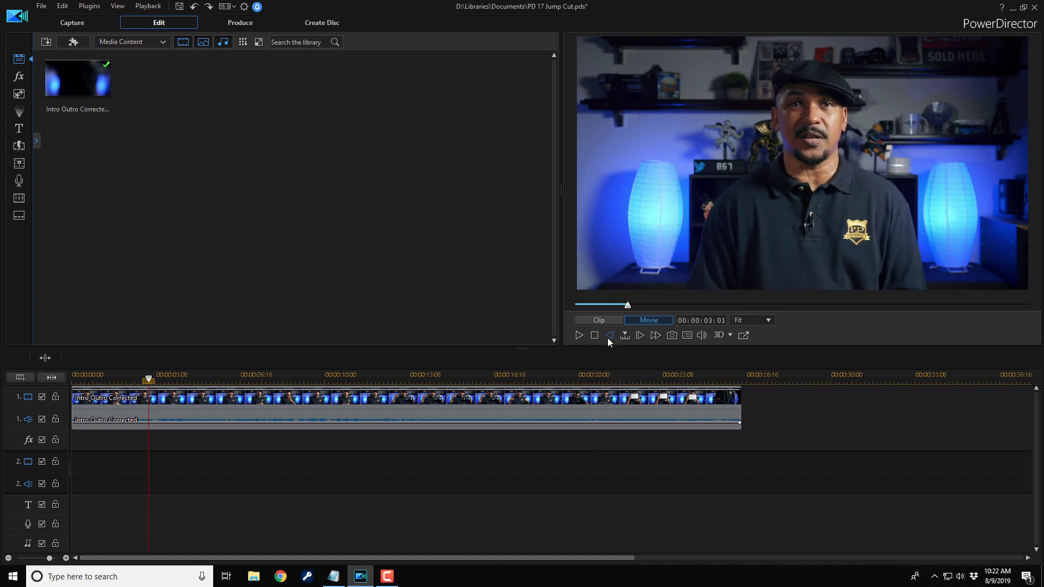
{"action": "left_click", "coordinate": [609, 338]}
{"action": "left_click", "coordinate": [608, 338]}
{"action": "left_click", "coordinate": [608, 338]}
{"action": "left_click", "coordinate": [608, 337]}
{"action": "left_click", "coordinate": [608, 338]}
{"action": "left_click", "coordinate": [608, 338]}
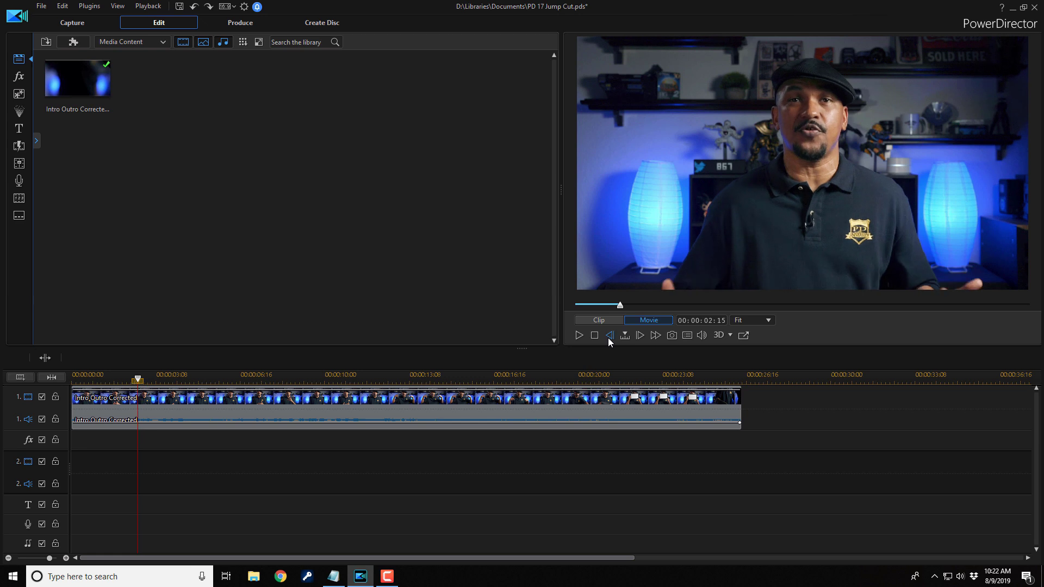
{"action": "left_click", "coordinate": [608, 338]}
{"action": "left_click", "coordinate": [608, 338]}
{"action": "left_click", "coordinate": [608, 338]}
{"action": "left_click", "coordinate": [609, 338]}
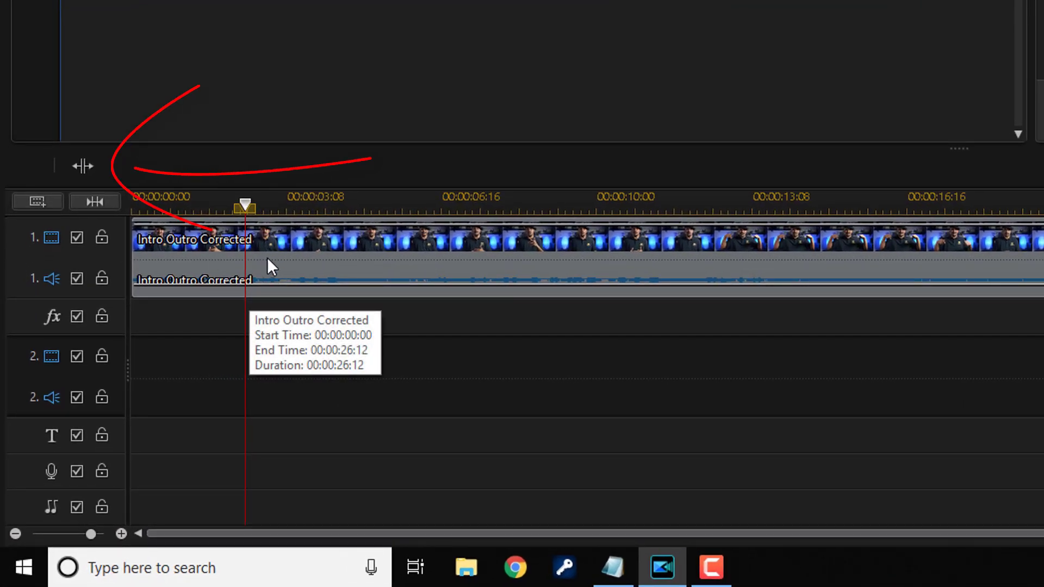
Split the clip at 00:00:02:11, then preview the section around 00:00:07:10 to 00:00:08:22
{"action": "left_click", "coordinate": [84, 168]}
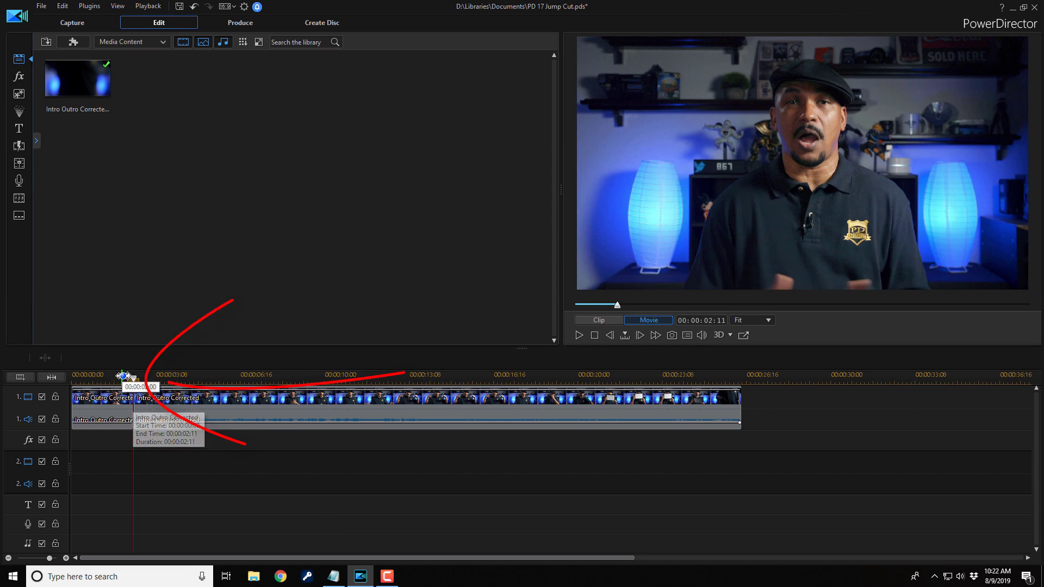
{"action": "left_click_drag", "start_coordinate": [136, 385], "coordinate": [282, 397]}
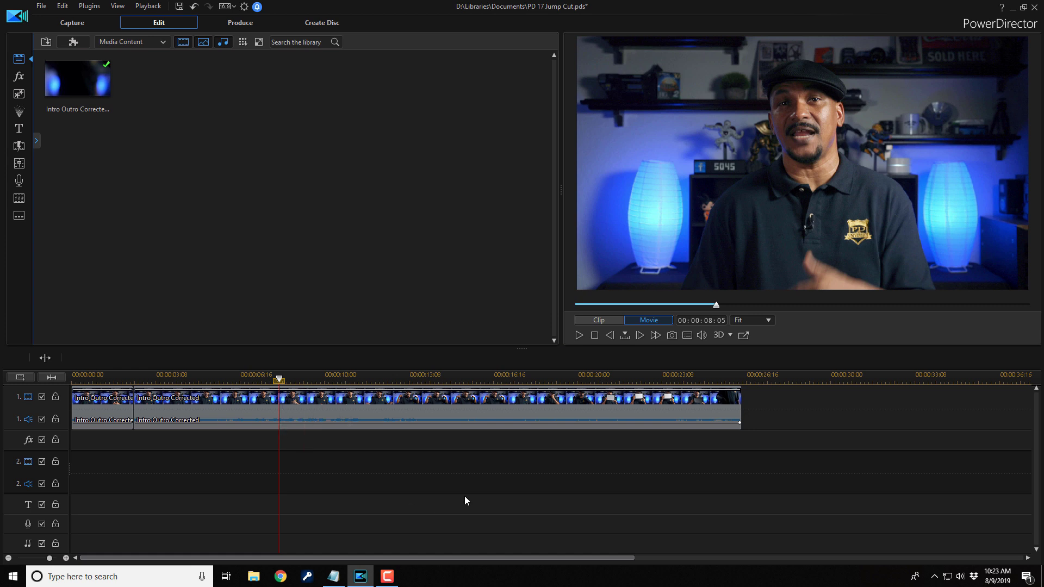
{"action": "key", "text": "space"}
{"action": "key", "text": "space"}
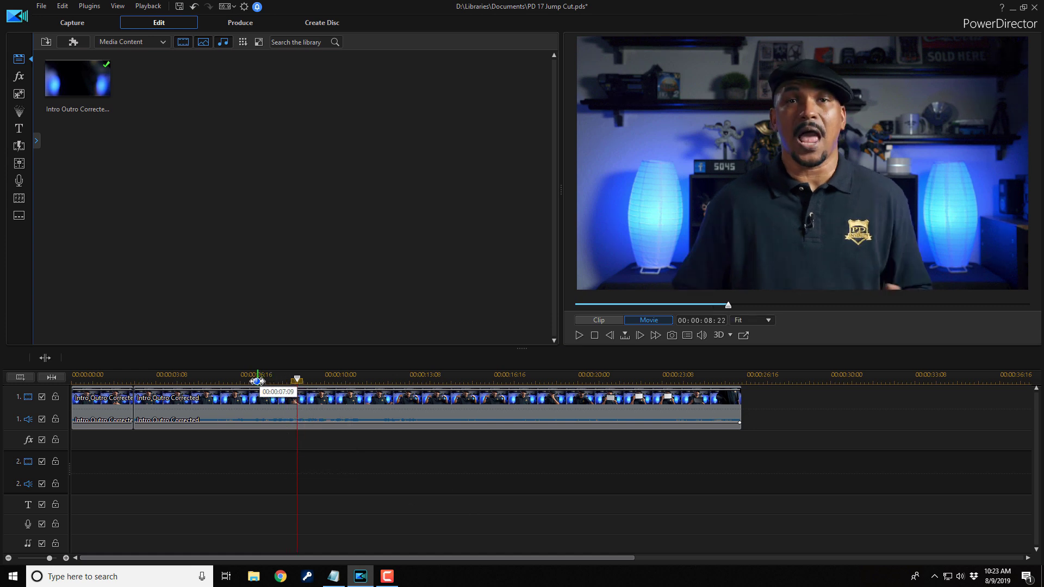
{"action": "left_click", "coordinate": [258, 381]}
{"action": "key", "text": "space"}
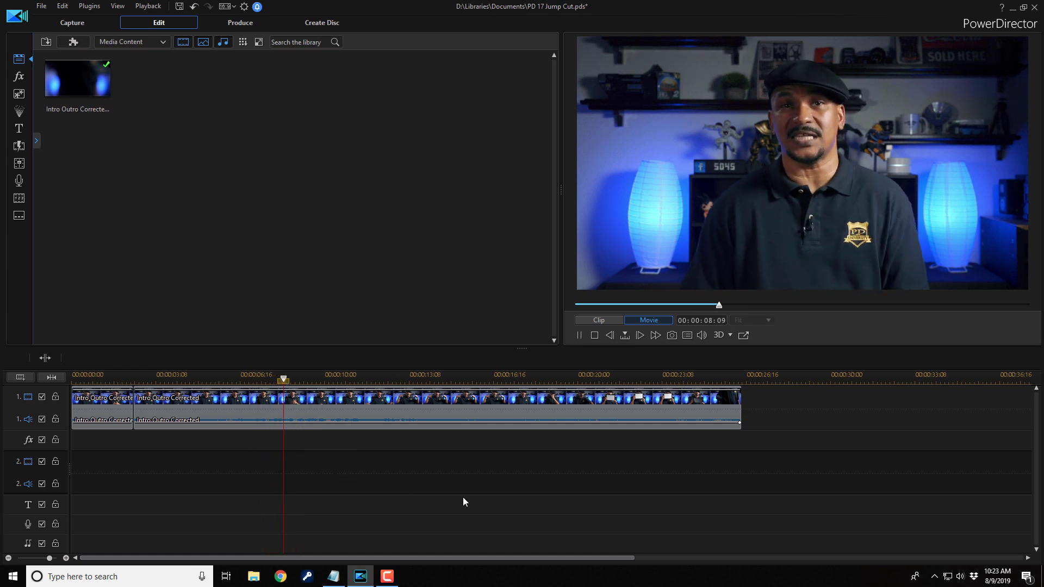
{"action": "key", "text": "space"}
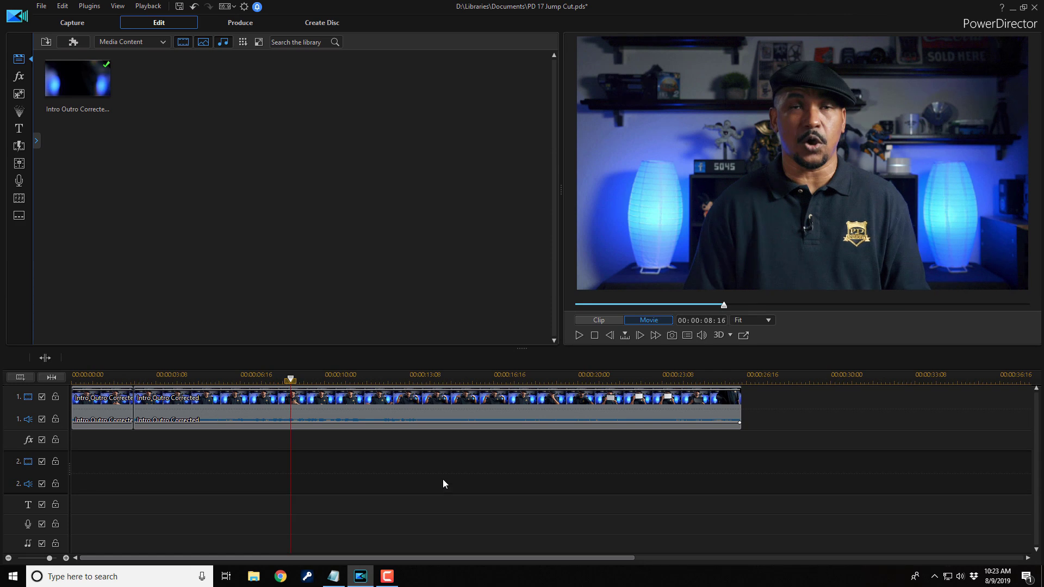
Step forward to 00:00:08:22, replay the flubbed part, and jump back to 00:00:08:14
{"action": "left_click", "coordinate": [640, 334]}
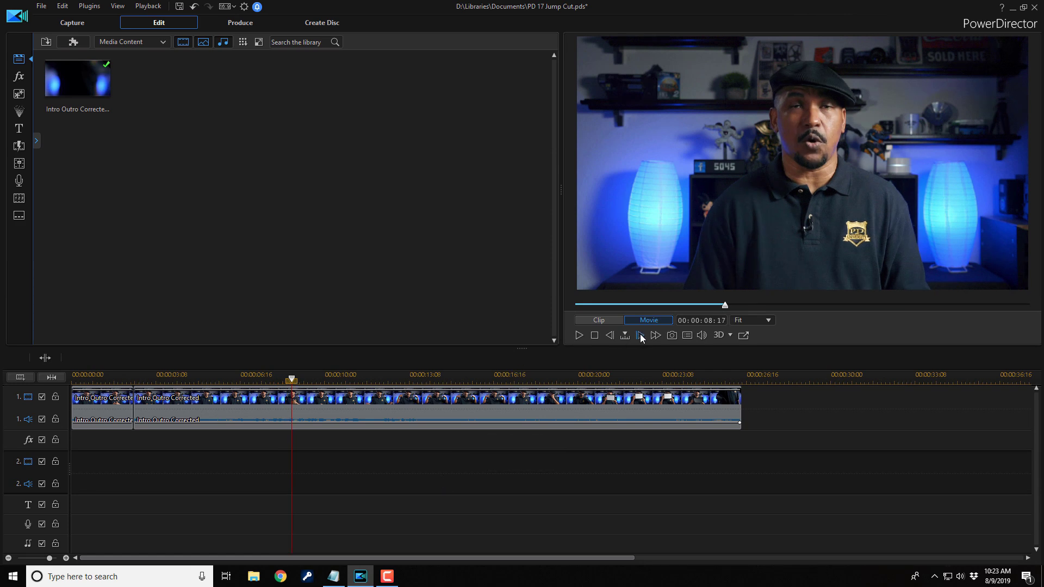
{"action": "left_click", "coordinate": [641, 334]}
{"action": "left_click", "coordinate": [641, 334]}
{"action": "left_click", "coordinate": [640, 334]}
{"action": "left_click", "coordinate": [641, 334]}
{"action": "left_click", "coordinate": [641, 335]}
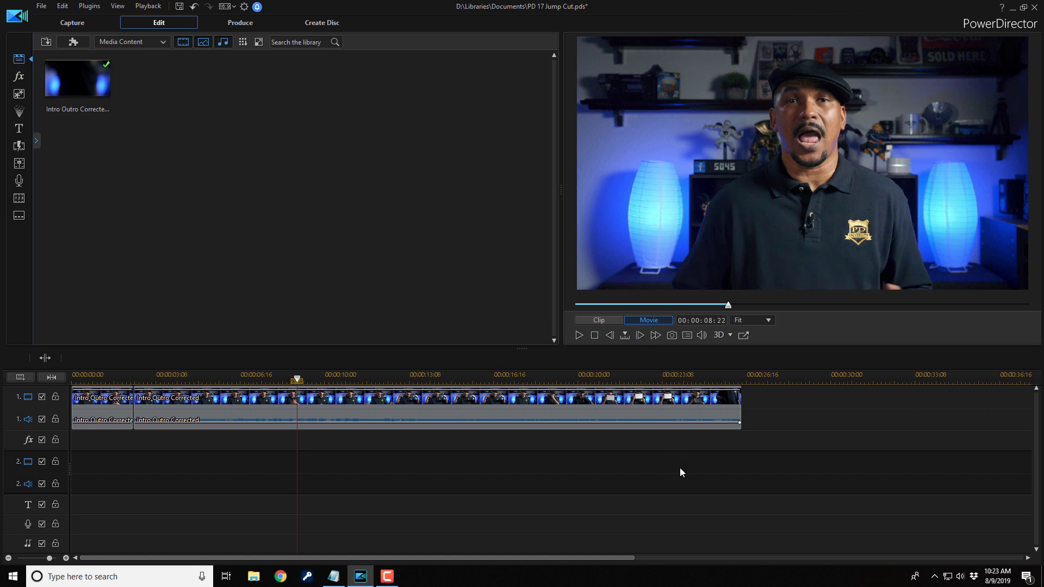
{"action": "key", "text": "space"}
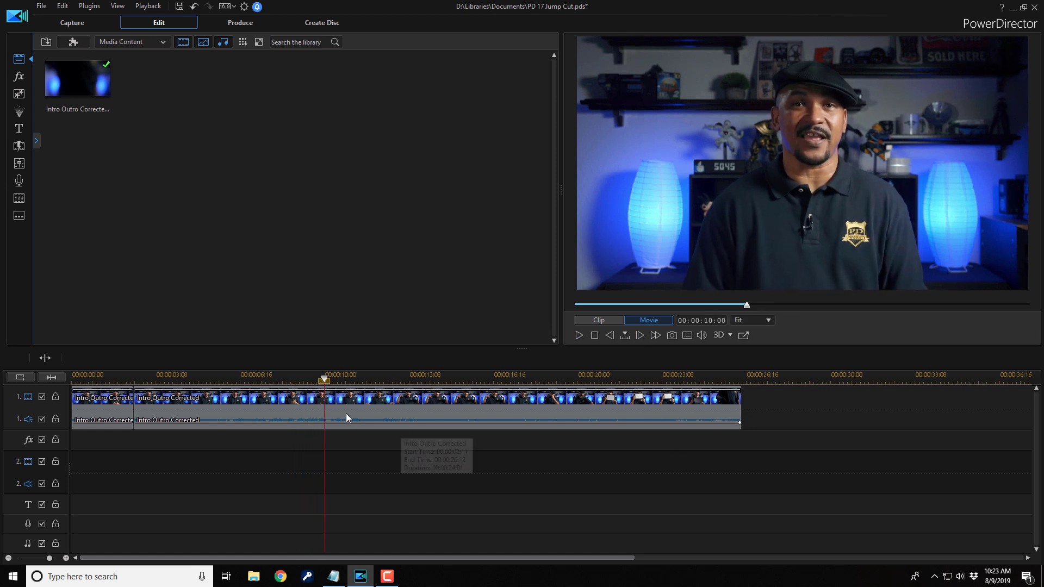
{"action": "left_click", "coordinate": [289, 378]}
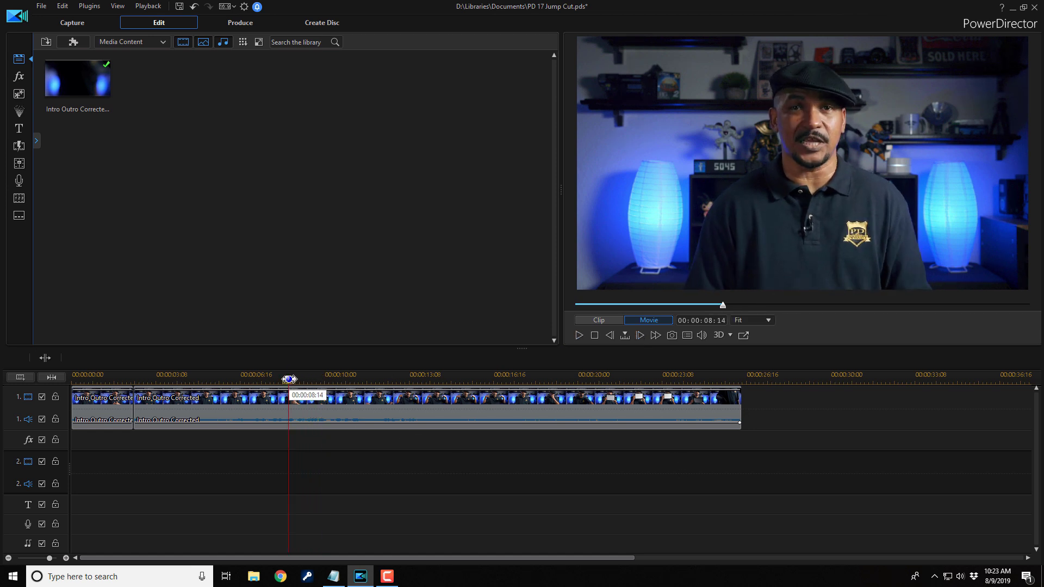
Step from 00:00:08:14 forward to frame 00:00:08:22 and preview from there
{"action": "left_click", "coordinate": [638, 335]}
{"action": "left_click", "coordinate": [638, 335]}
{"action": "left_click", "coordinate": [638, 335]}
{"action": "left_click", "coordinate": [638, 336]}
{"action": "left_click", "coordinate": [638, 336]}
{"action": "left_click", "coordinate": [638, 336]}
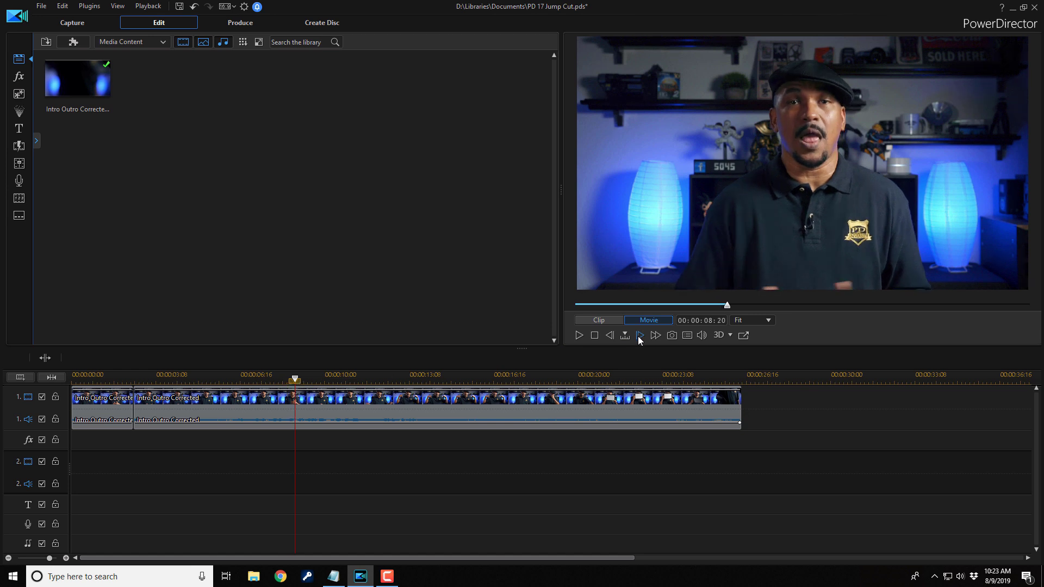
{"action": "left_click", "coordinate": [638, 336]}
{"action": "left_click", "coordinate": [638, 336]}
{"action": "key", "text": "space"}
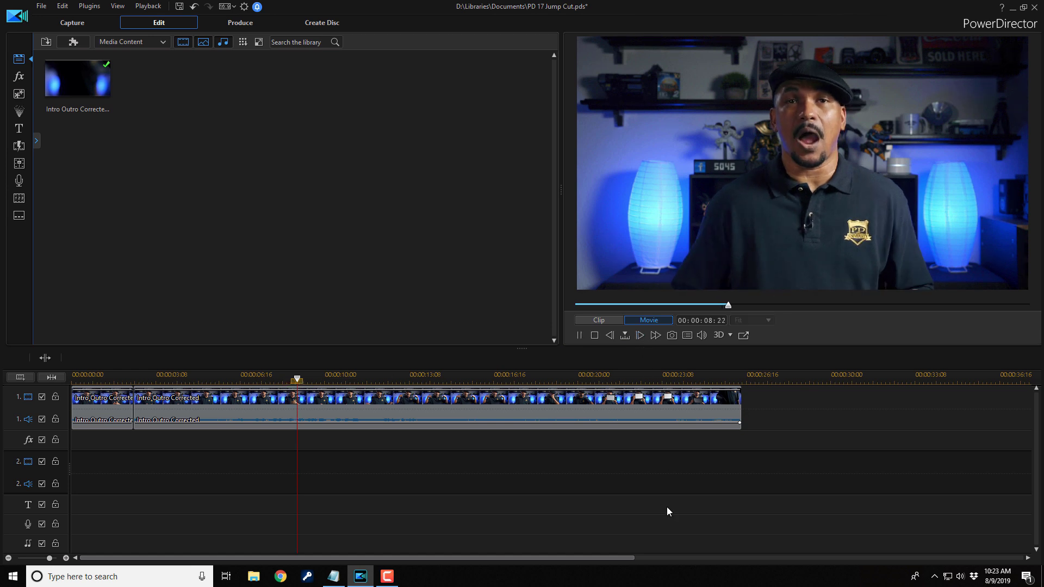
{"action": "key", "text": "space"}
Return to 00:00:08:14, step forward to the cut frame, and split the clip there
{"action": "left_click", "coordinate": [287, 378]}
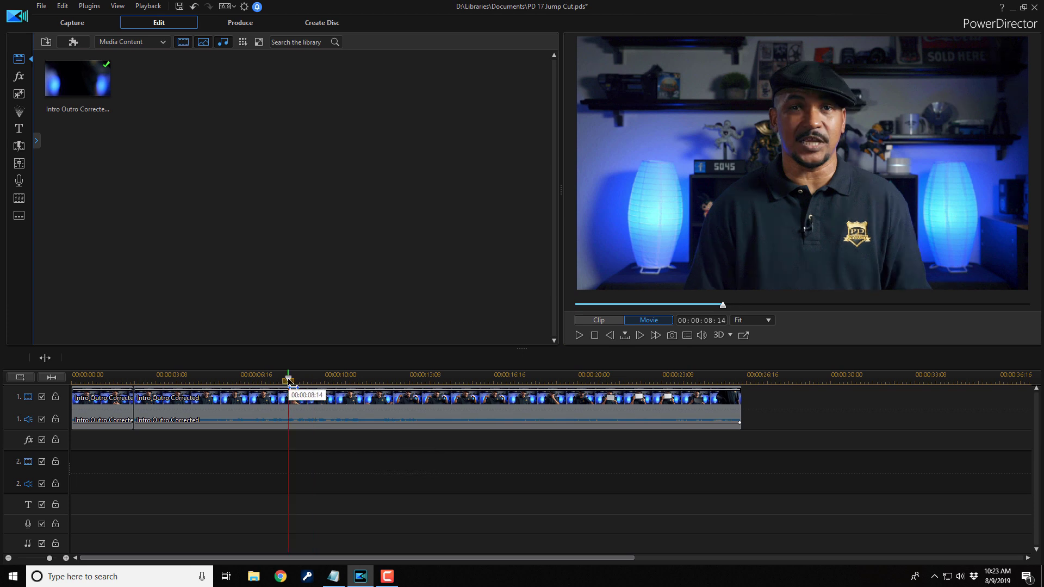
{"action": "left_click", "coordinate": [639, 335]}
{"action": "left_click", "coordinate": [640, 336]}
{"action": "left_click", "coordinate": [640, 335]}
{"action": "left_click", "coordinate": [639, 335]}
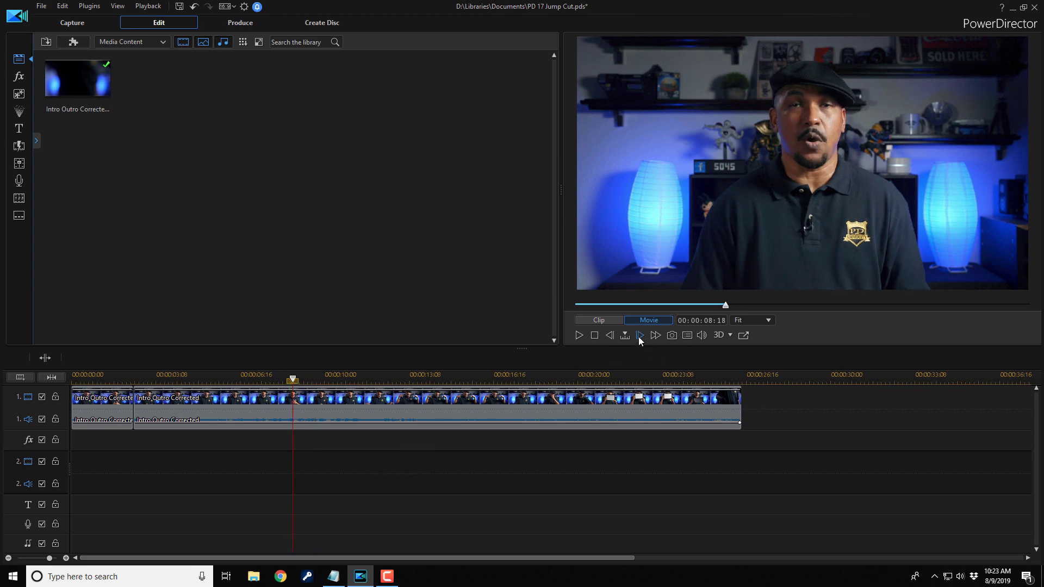
{"action": "left_click", "coordinate": [639, 335]}
{"action": "left_click", "coordinate": [639, 335]}
{"action": "left_click", "coordinate": [640, 335]}
{"action": "left_click", "coordinate": [640, 335]}
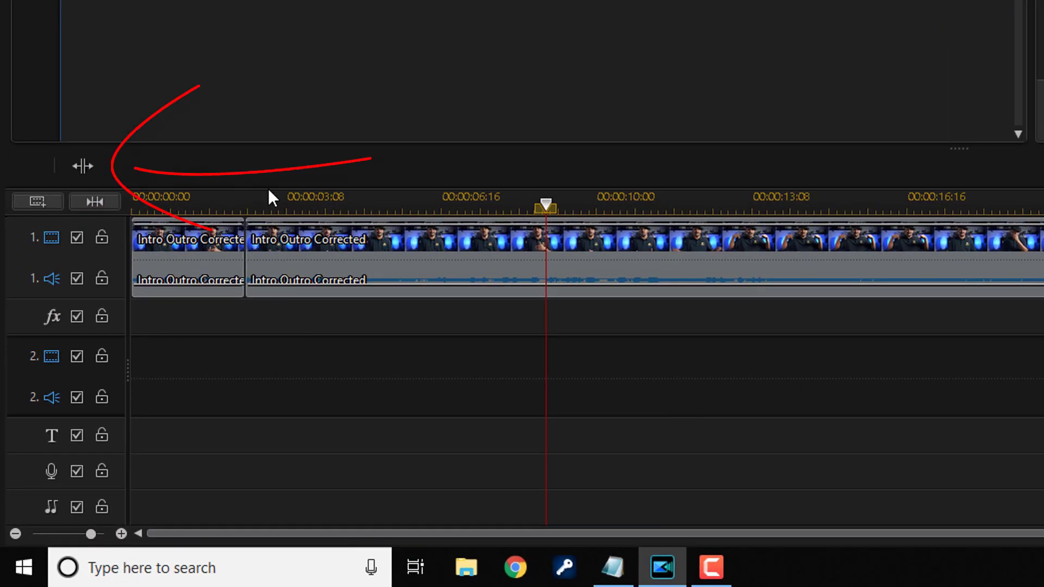
{"action": "left_click", "coordinate": [83, 165]}
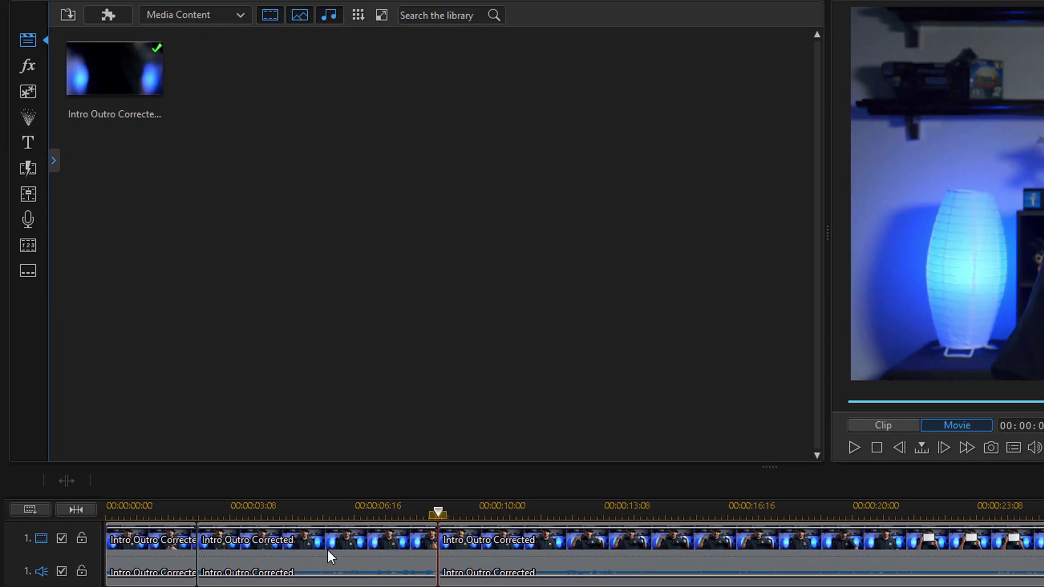
Remove the flubbed middle clip with Cut and Fill Gap, then return the playhead to the start
{"action": "left_click", "coordinate": [327, 550]}
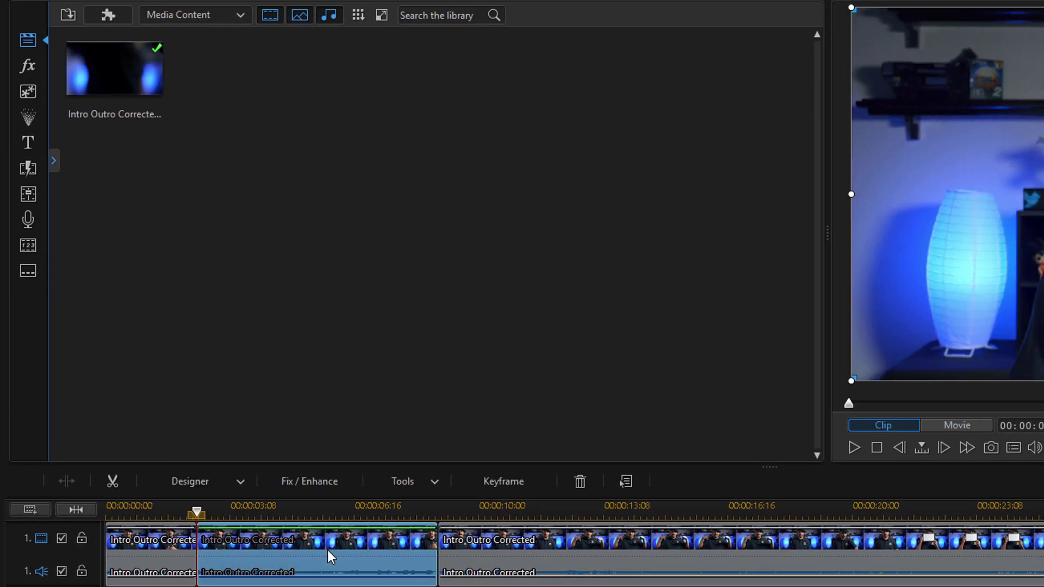
{"action": "right_click", "coordinate": [327, 550]}
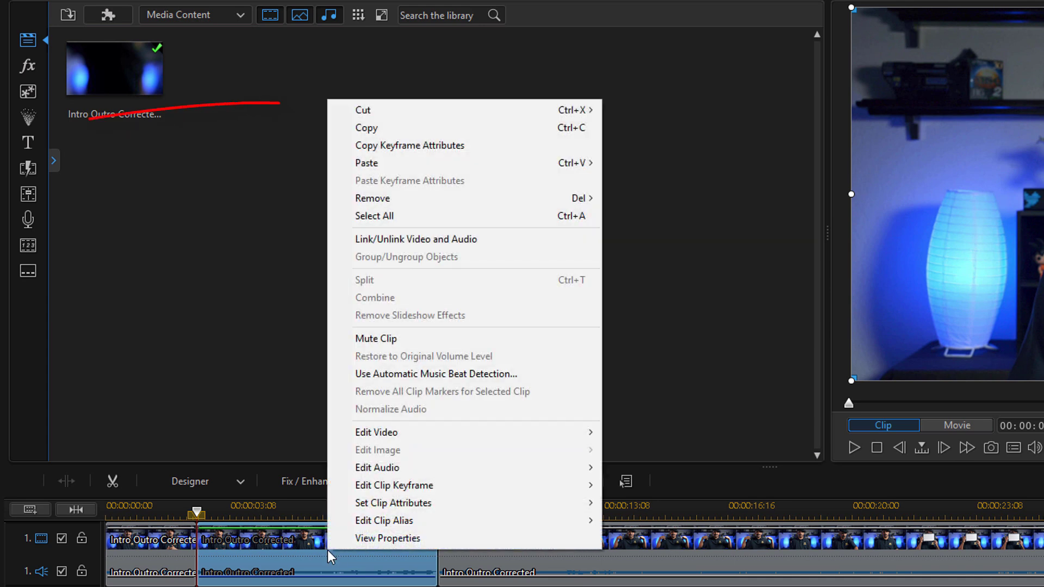
{"action": "mouse_move", "coordinate": [380, 116]}
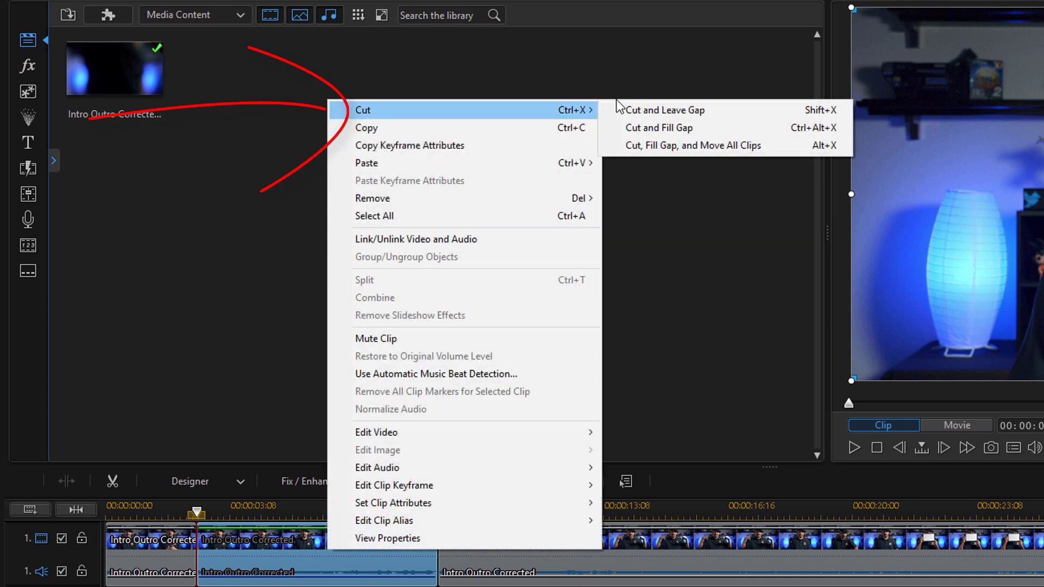
{"action": "left_click", "coordinate": [687, 145]}
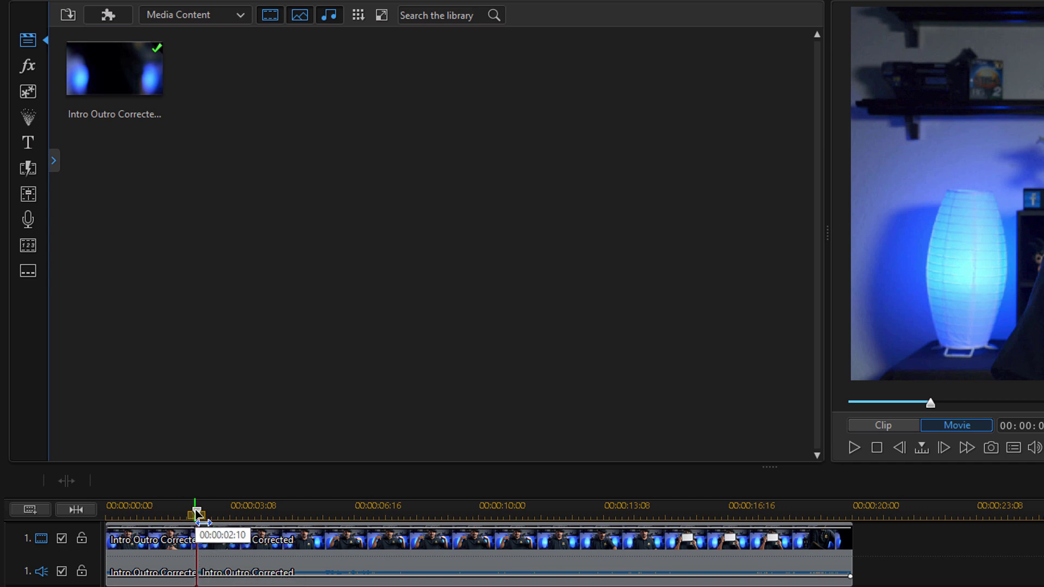
{"action": "left_click_drag", "start_coordinate": [196, 512], "coordinate": [112, 511]}
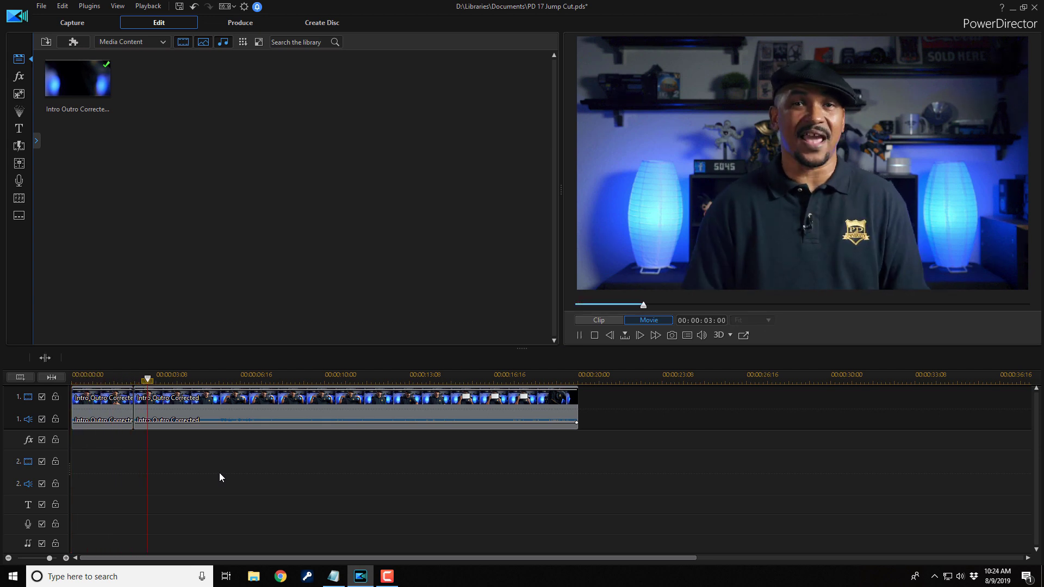
{"action": "key", "text": "space"}
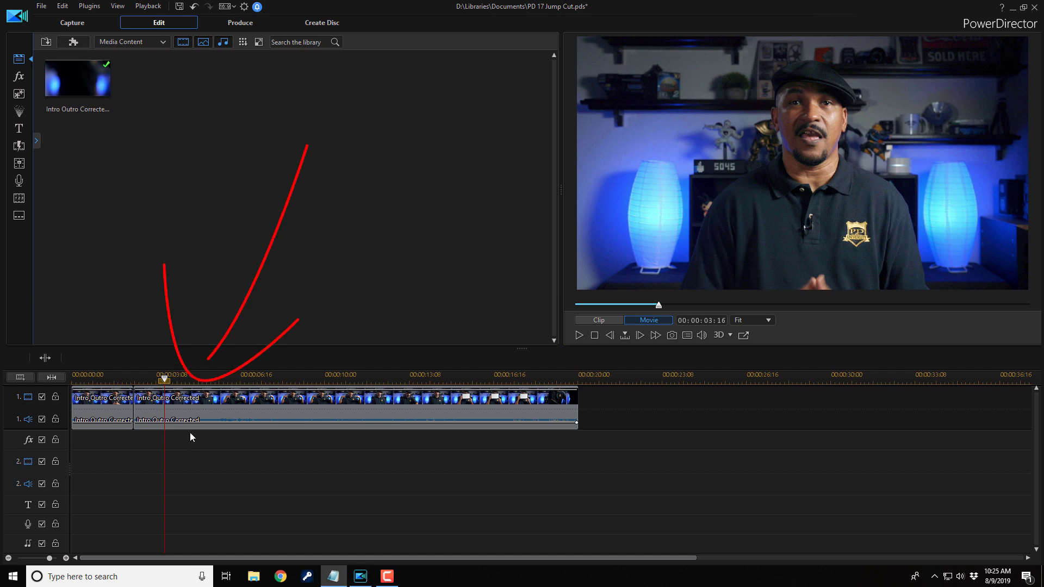
In PiP Designer, set the second clip's Position Y to 0.600 and its scale to 1.400
{"action": "double_click", "coordinate": [186, 402]}
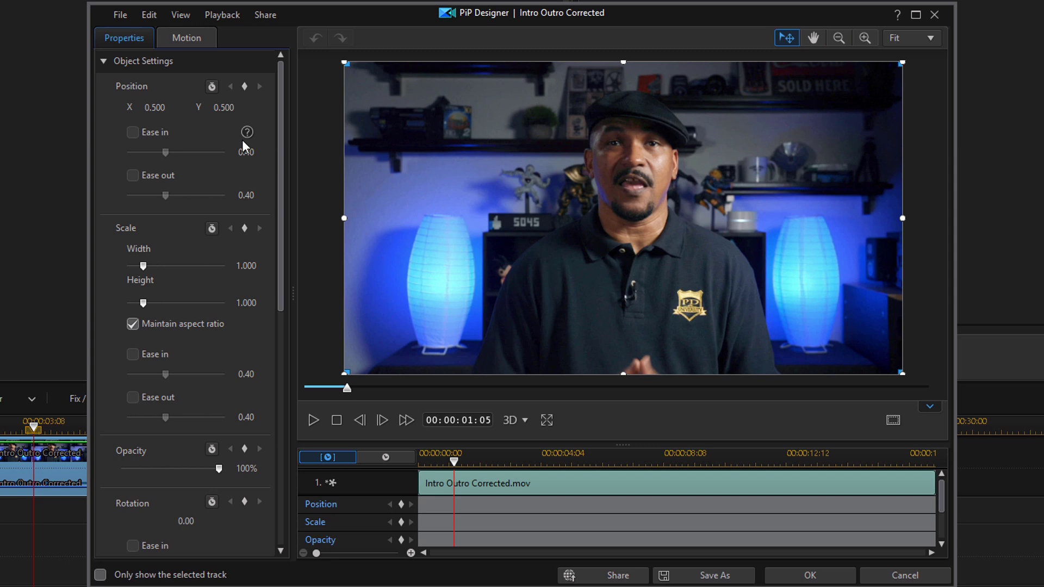
{"action": "double_click", "coordinate": [242, 107]}
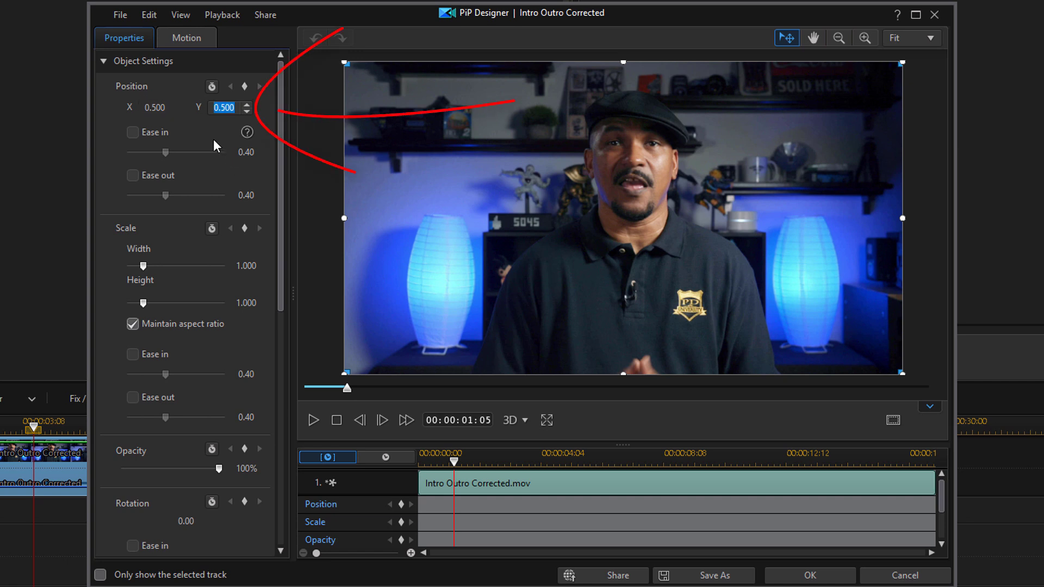
{"action": "type", "text": "0.6"}
{"action": "key", "text": "Return"}
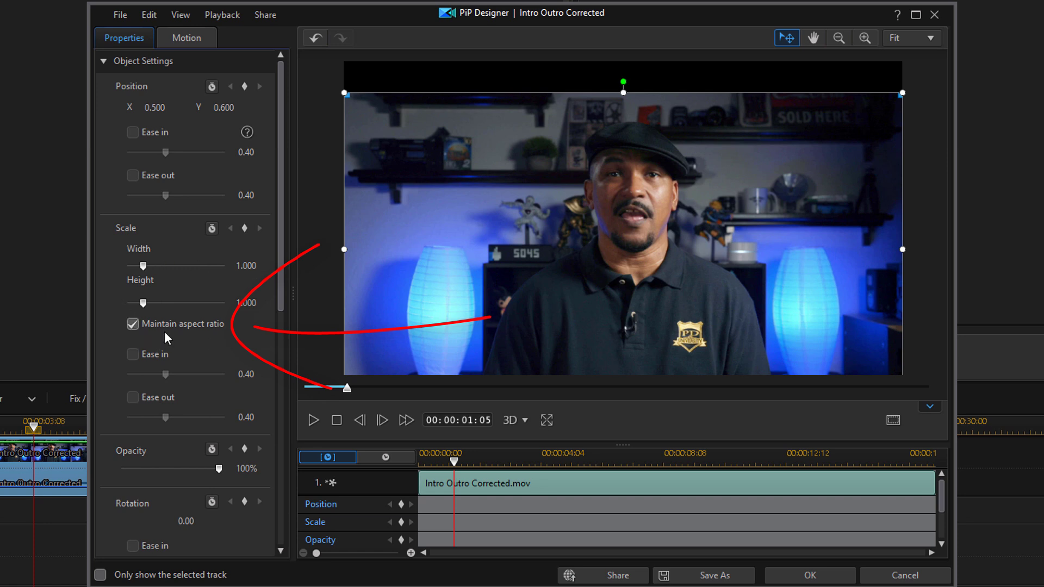
{"action": "double_click", "coordinate": [260, 264]}
{"action": "type", "text": "1"}
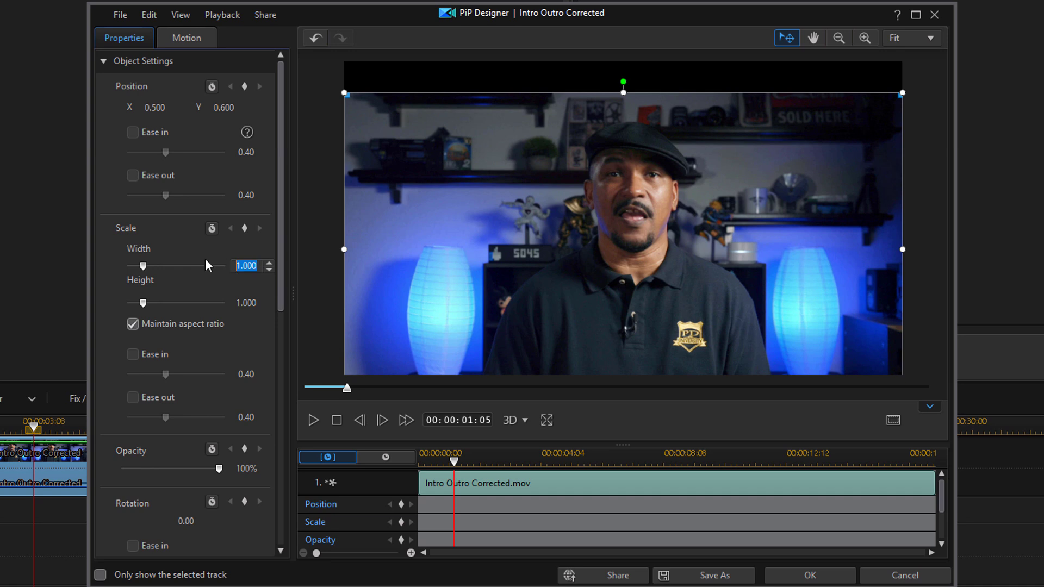
{"action": "type", "text": ".4"}
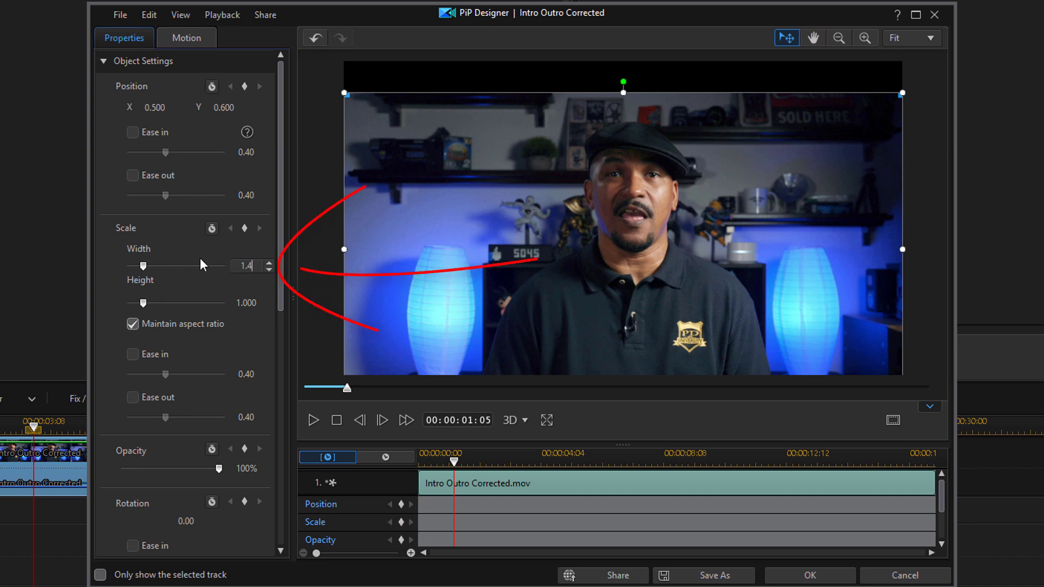
{"action": "key", "text": "Return"}
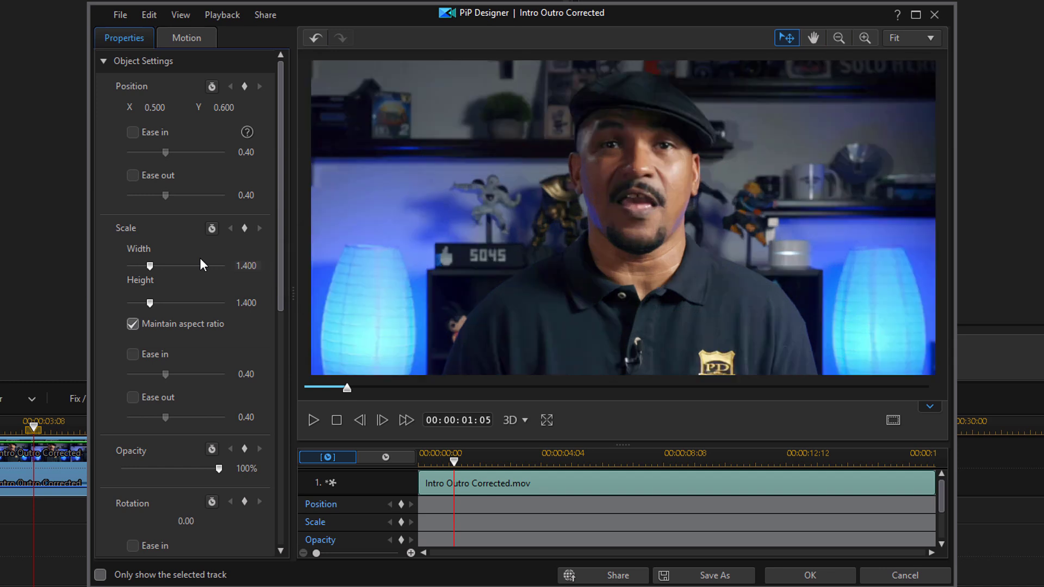
Apply the 1.4x zoom, then play the edit from 00:00:00:00 and stop after the cut
{"action": "left_click", "coordinate": [811, 576]}
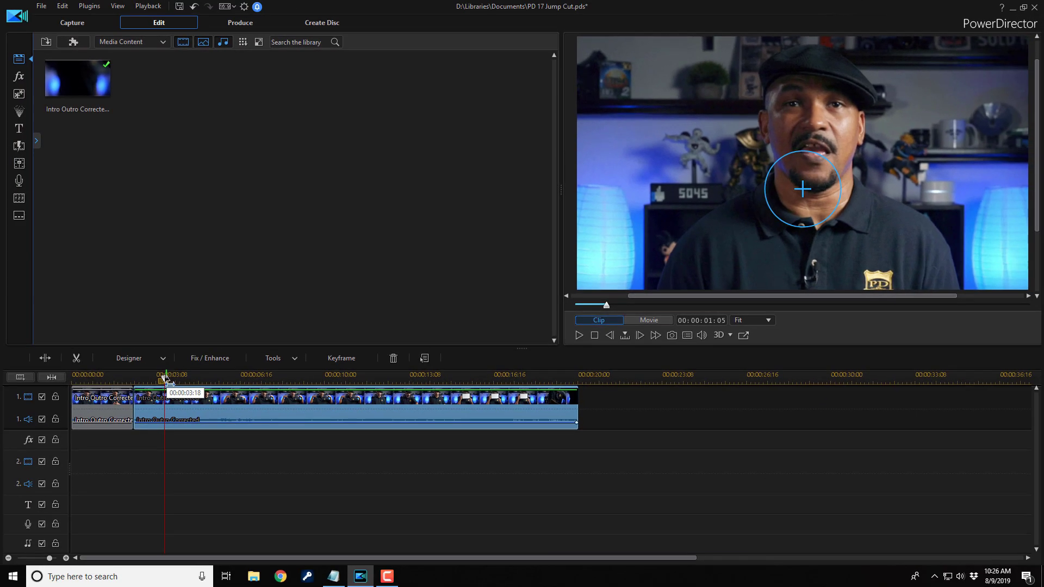
{"action": "left_click_drag", "start_coordinate": [163, 379], "coordinate": [66, 383]}
{"action": "left_click", "coordinate": [103, 409]}
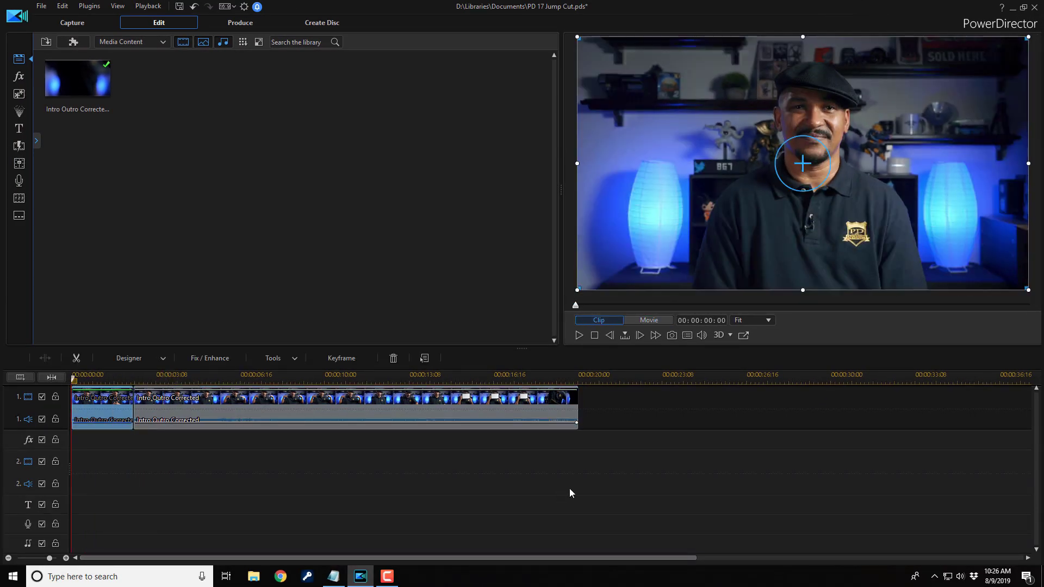
{"action": "left_click", "coordinate": [579, 335]}
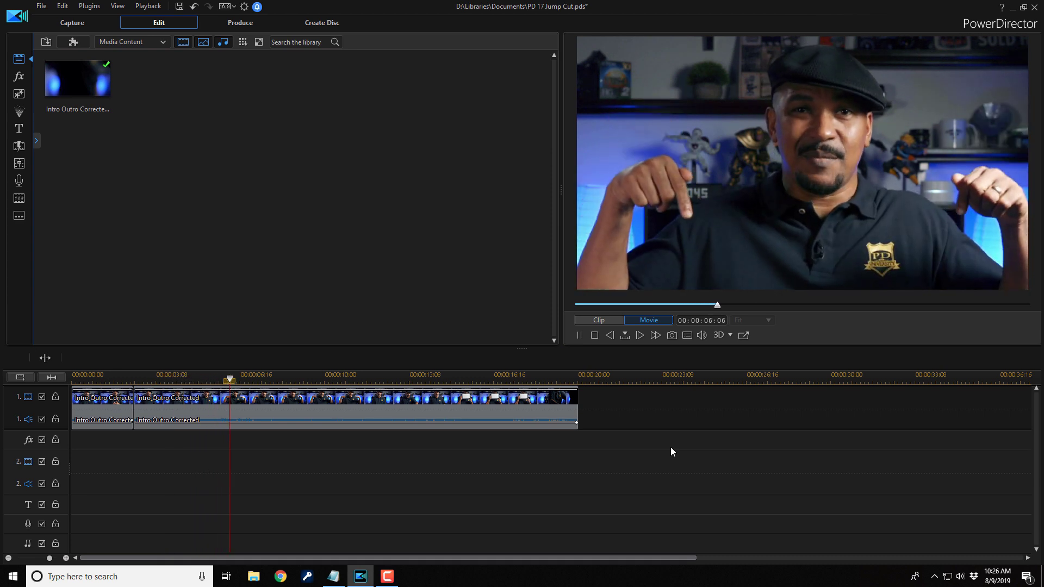
{"action": "key", "text": "space"}
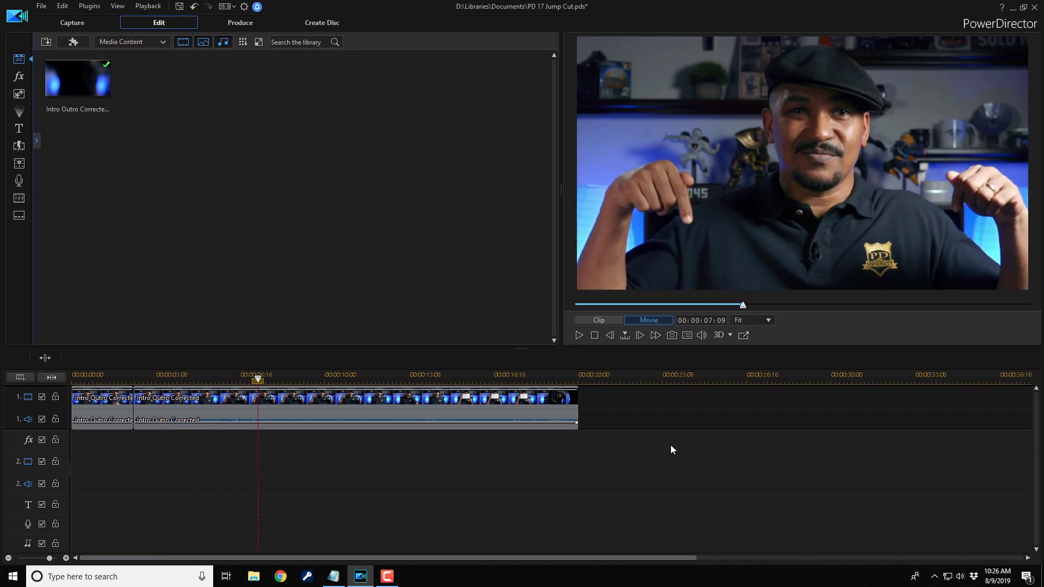